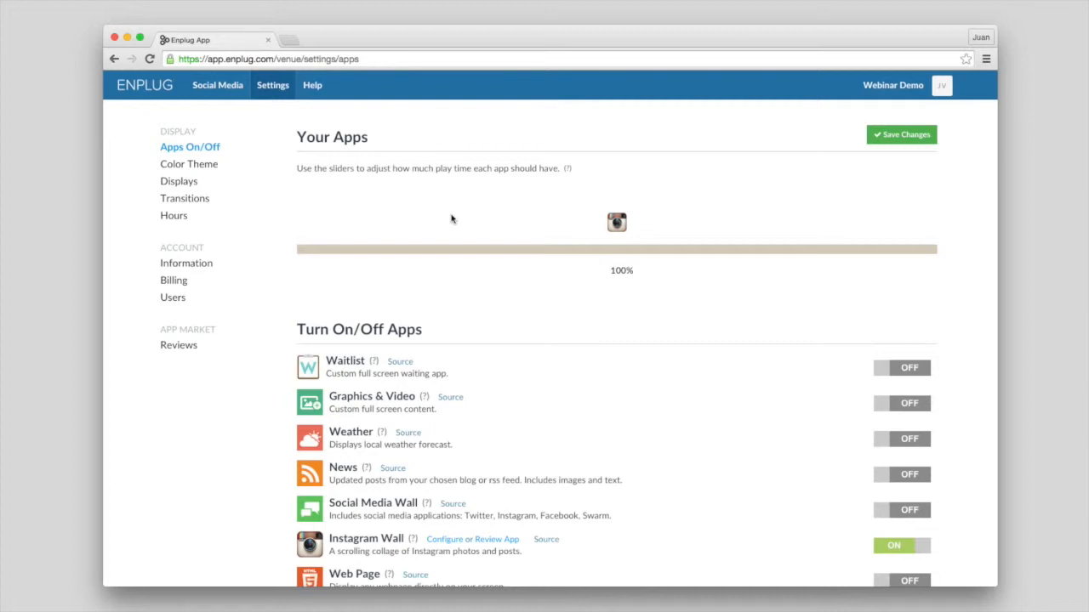
Step: Turn Graphics & Video on and save a 68% Instagram Wall / 32% Graphics & Video play-time split
{"action": "left_click", "coordinate": [895, 405]}
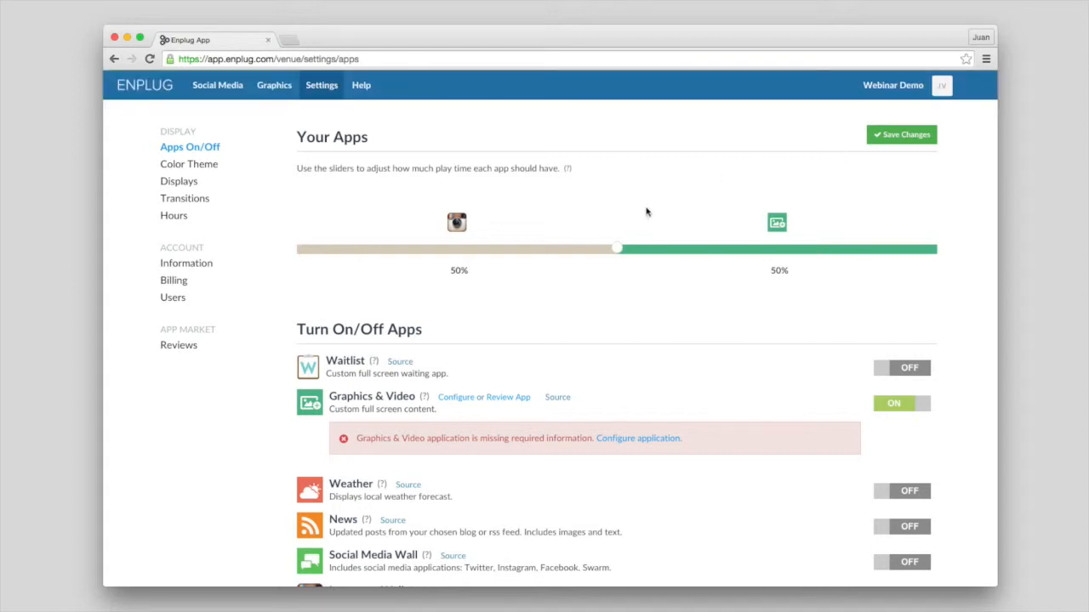
{"action": "left_click_drag", "start_coordinate": [617, 249], "coordinate": [699, 250]}
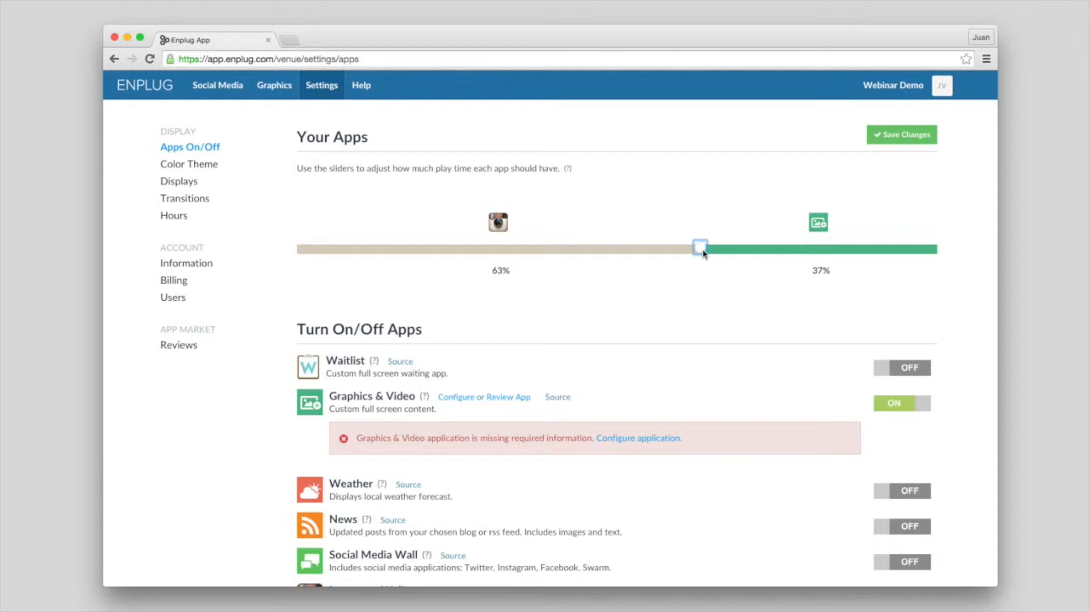
{"action": "left_click_drag", "start_coordinate": [703, 253], "coordinate": [733, 249]}
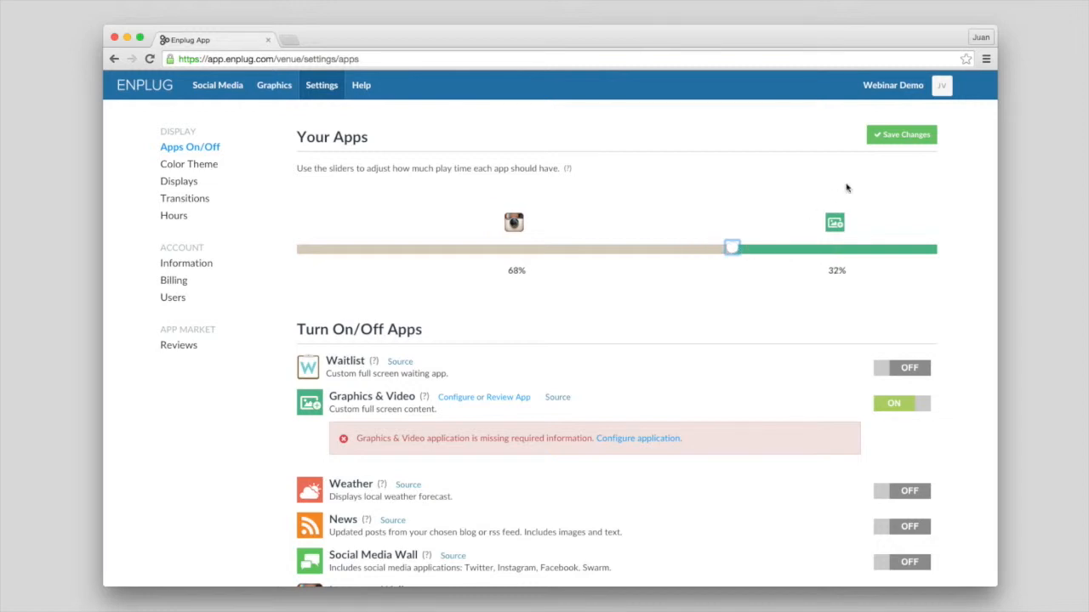
{"action": "left_click", "coordinate": [921, 138]}
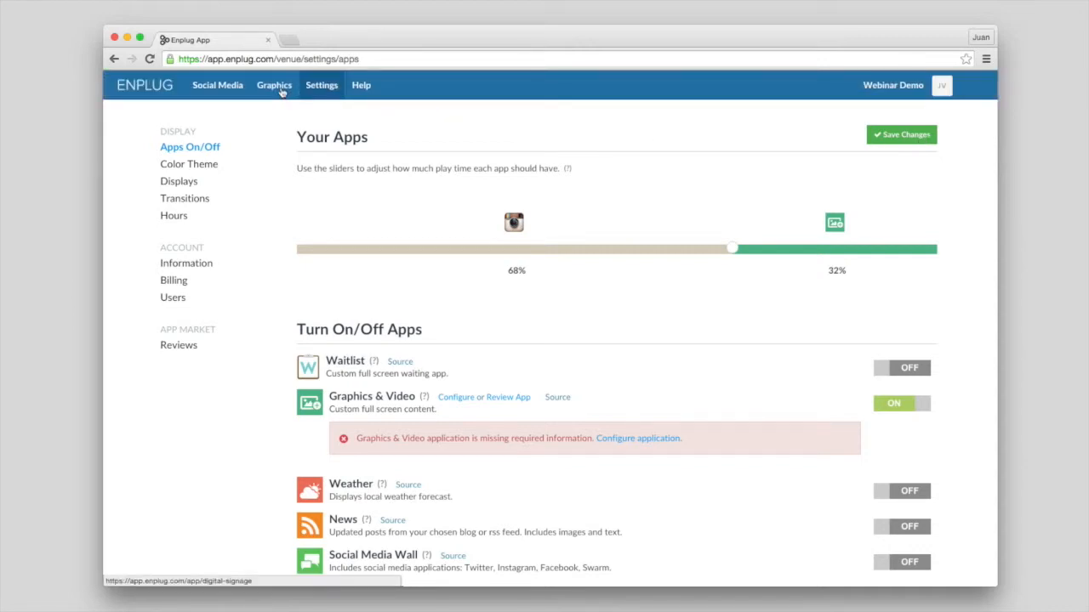
Step: Upload the three jpg graphics (Instagram and the other two) to the Graphics library
{"action": "left_click", "coordinate": [276, 86]}
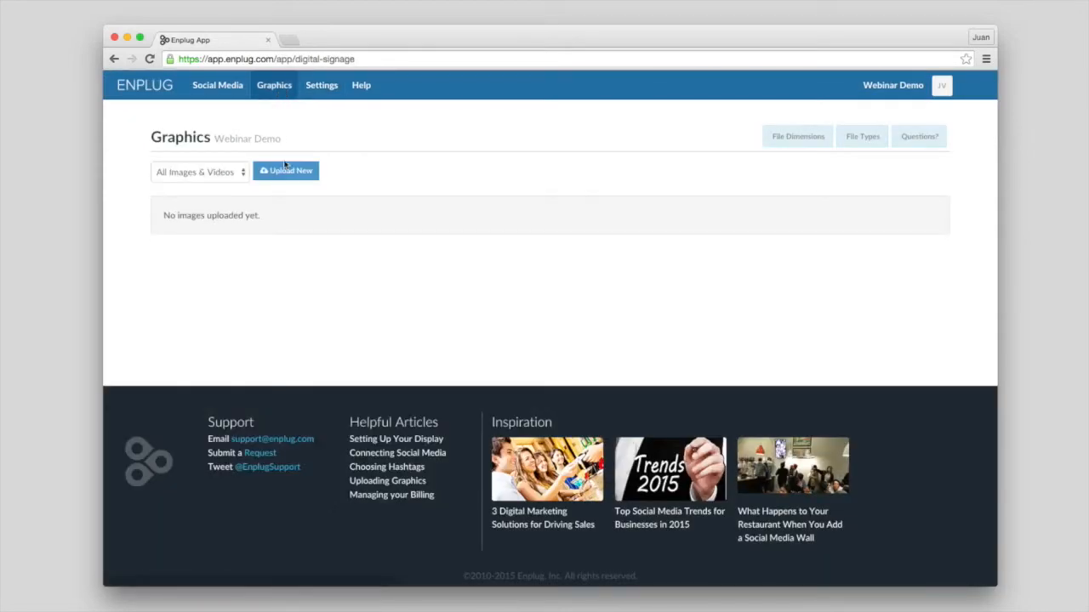
{"action": "left_click", "coordinate": [312, 172]}
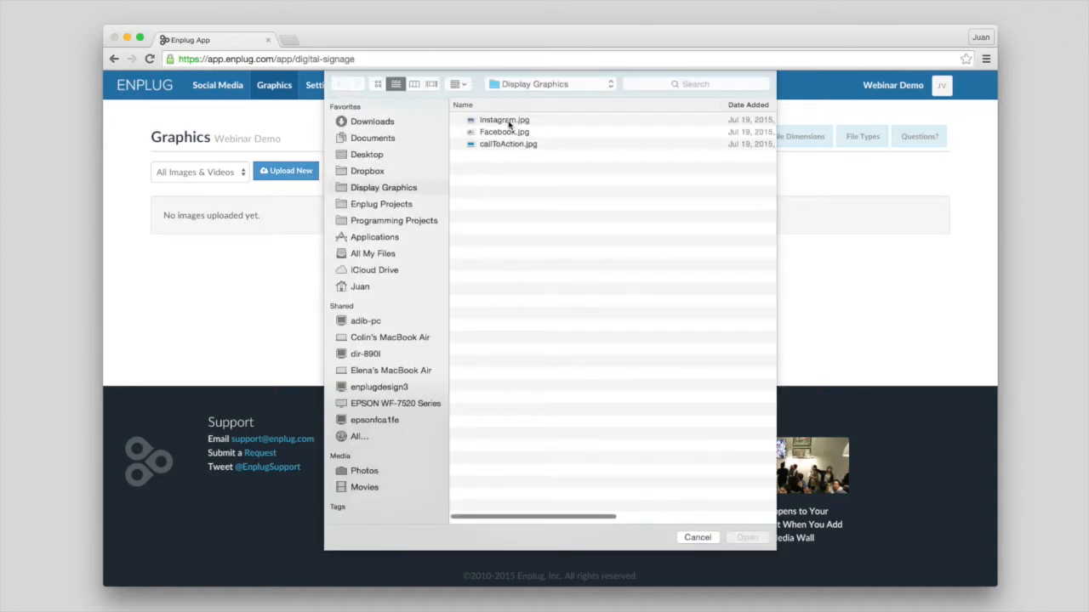
{"action": "left_click", "coordinate": [509, 124]}
{"action": "key", "text": "shift+Down"}
{"action": "key", "text": "shift+Down"}
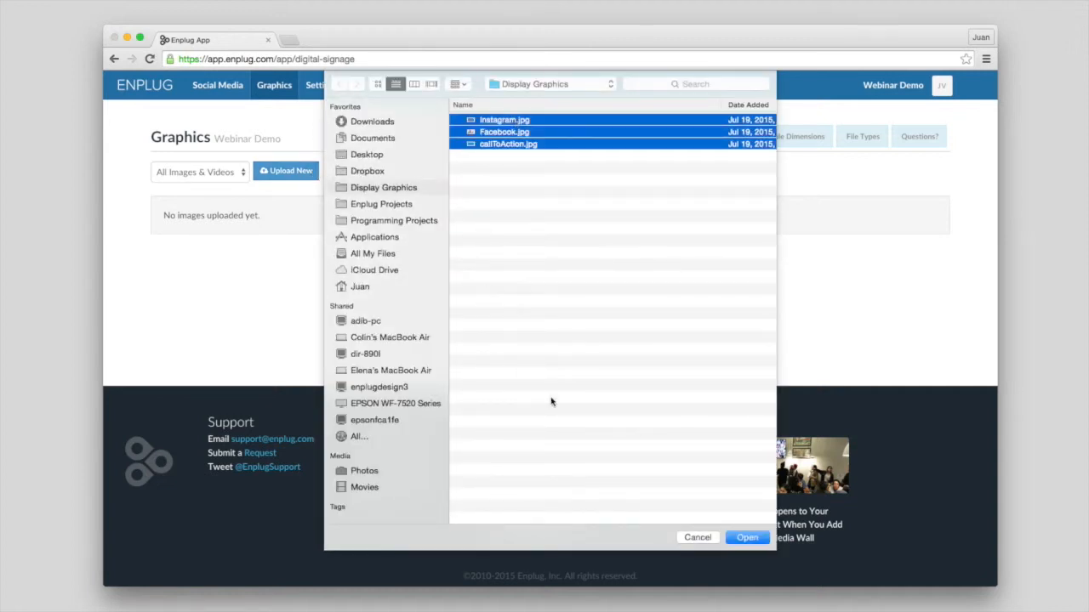
{"action": "left_click", "coordinate": [747, 538]}
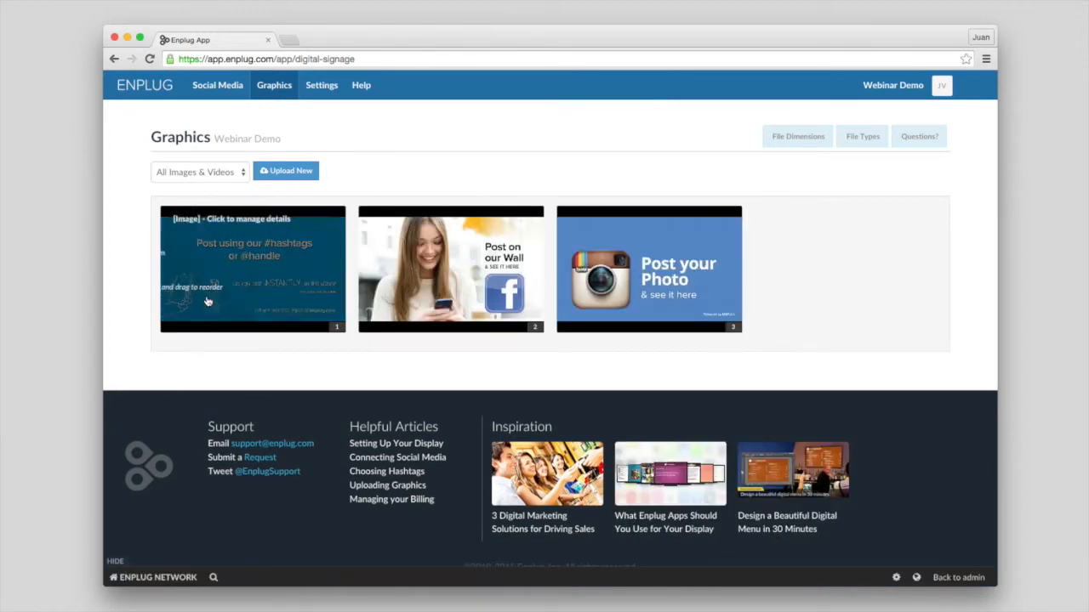
Step: Reorder graphics to Facebook, Instagram, hashtags and view the Instagram graphic's weekday schedule
{"action": "mouse_move", "coordinate": [222, 296]}
{"action": "left_mouse_down"}
{"action": "mouse_move", "coordinate": [385, 337]}
{"action": "mouse_move", "coordinate": [420, 297]}
{"action": "left_mouse_up"}
{"action": "left_click_drag", "start_coordinate": [636, 282], "coordinate": [391, 293]}
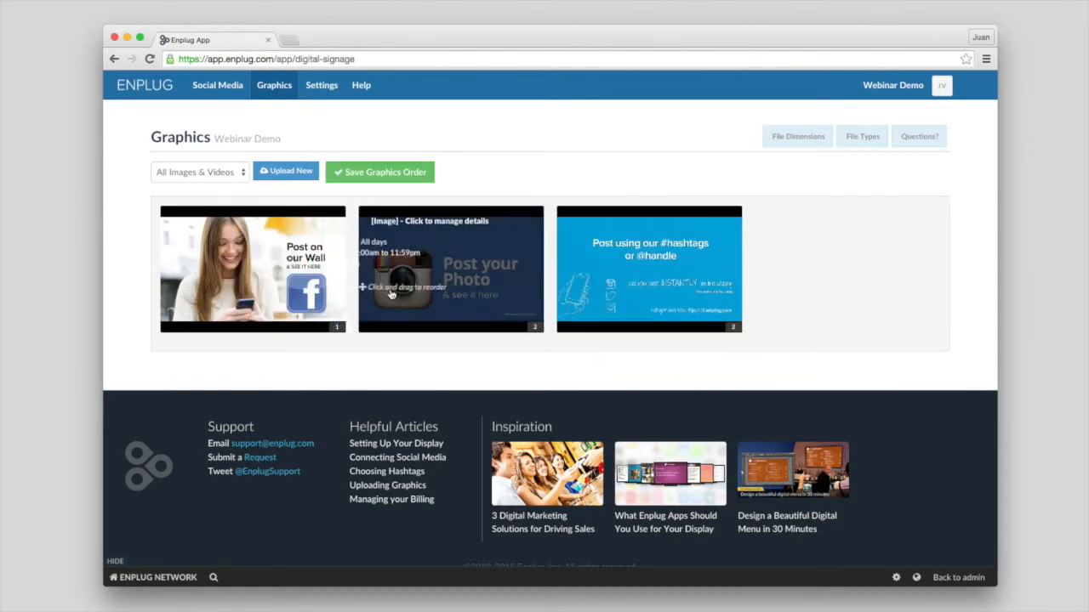
{"action": "left_click", "coordinate": [431, 290]}
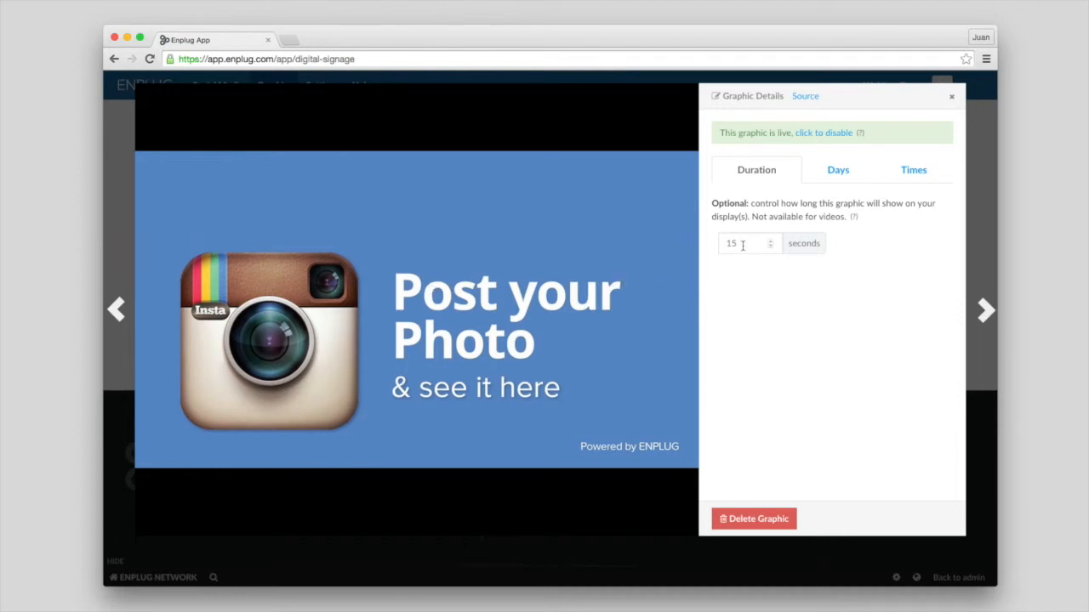
{"action": "left_click", "coordinate": [850, 175]}
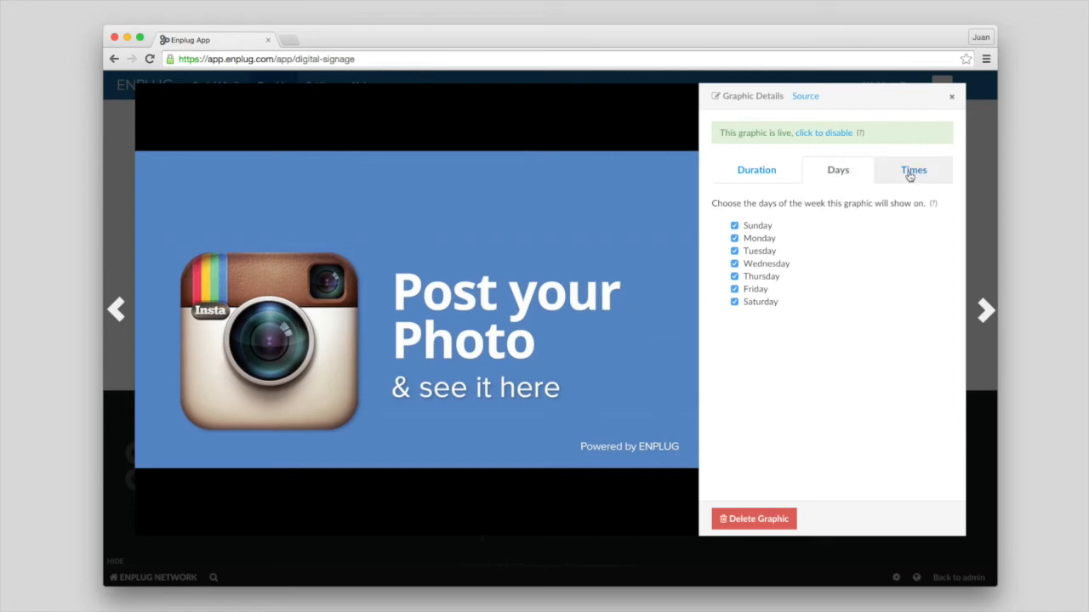